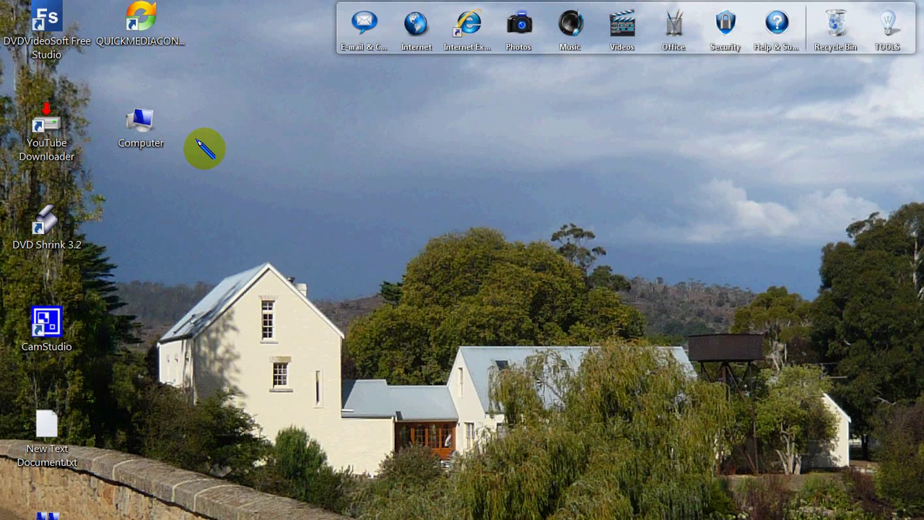
Browse the existing desktop right-click menu entries and their sub-entries, then close it.
{"action": "right_click", "coordinate": [205, 148]}
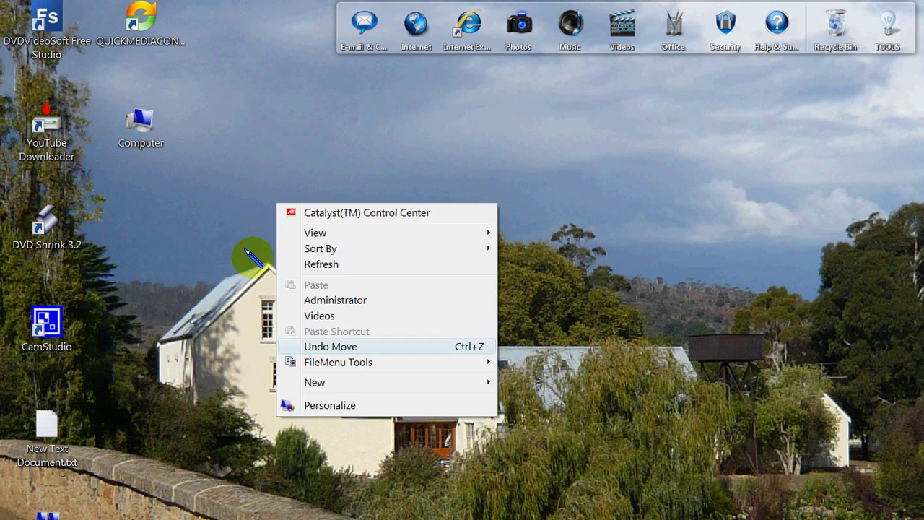
{"action": "mouse_move", "coordinate": [338, 362]}
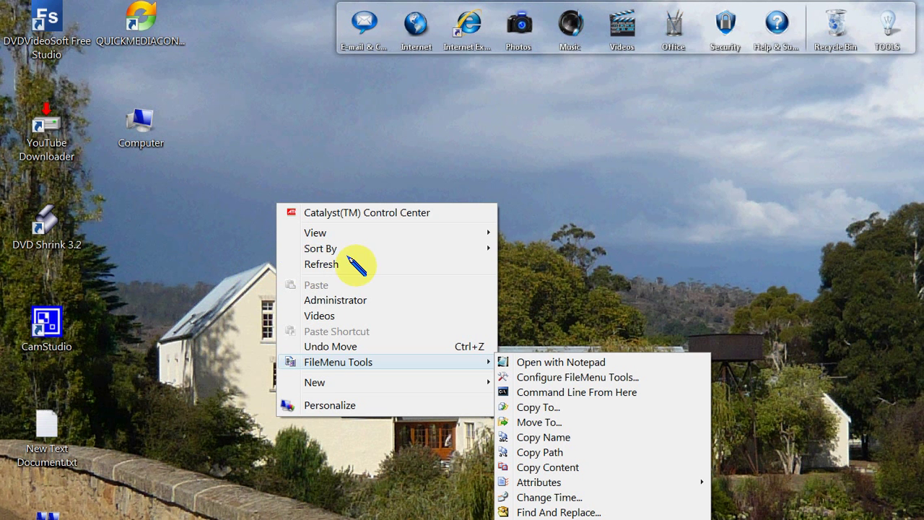
{"action": "key", "text": "Right"}
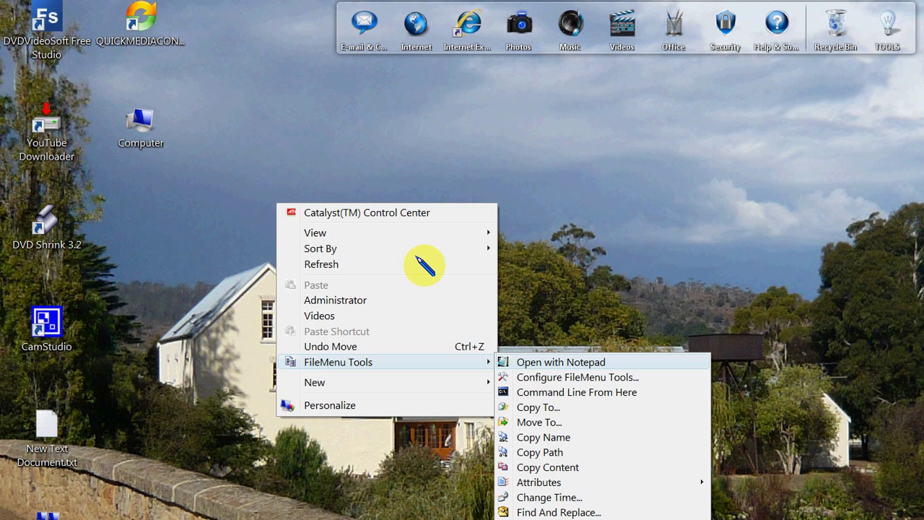
{"action": "key", "text": "Down"}
{"action": "key", "text": "Down"}
{"action": "key", "text": "Down"}
{"action": "key", "text": "Down"}
{"action": "key", "text": "Down"}
{"action": "key", "text": "Down"}
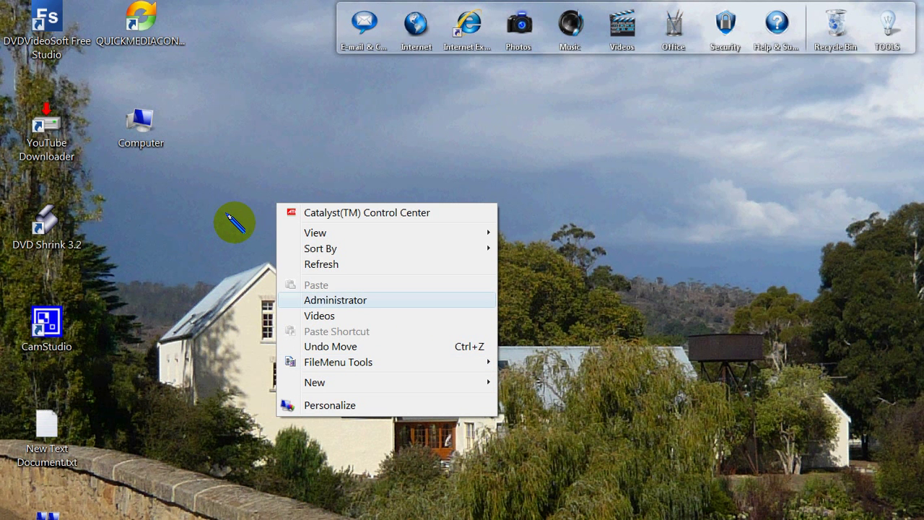
{"action": "key", "text": "Down"}
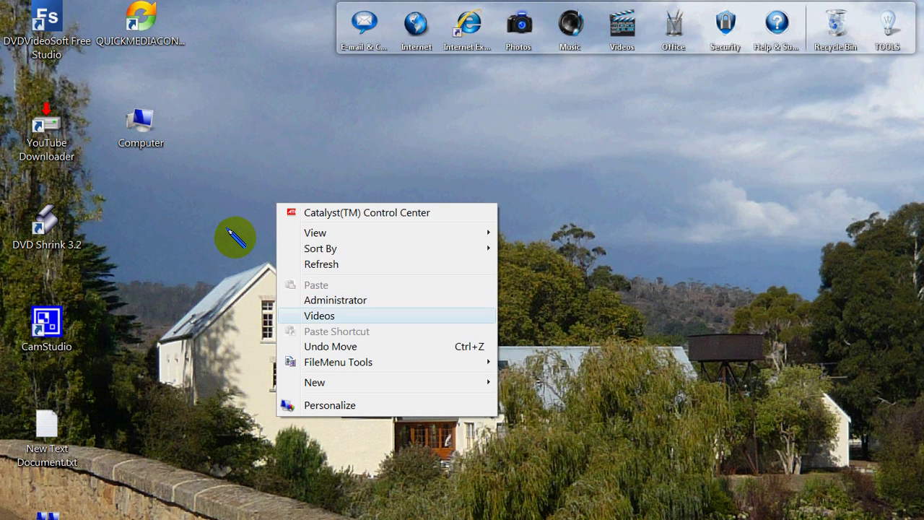
{"action": "key", "text": "Down"}
{"action": "key", "text": "Down"}
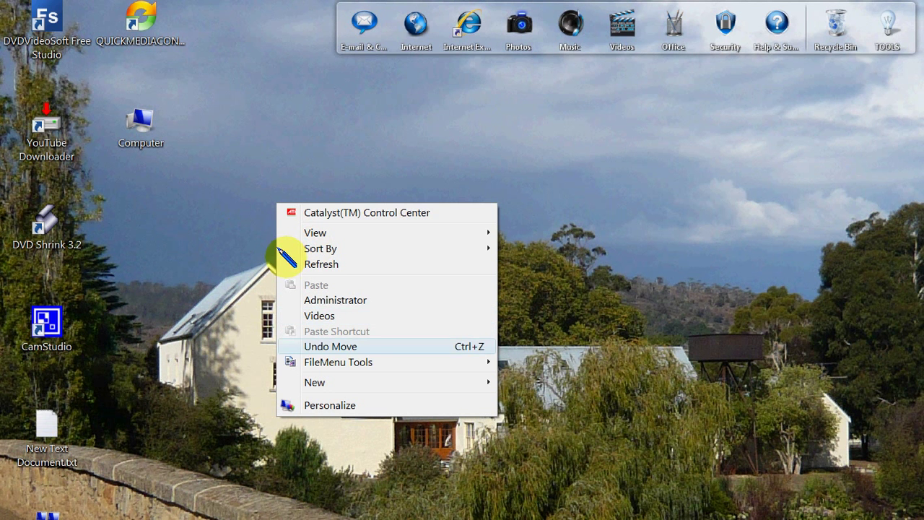
{"action": "key", "text": "Down"}
{"action": "key", "text": "Right"}
{"action": "key", "text": "Down"}
{"action": "key", "text": "Down"}
{"action": "key", "text": "Down"}
{"action": "key", "text": "Down"}
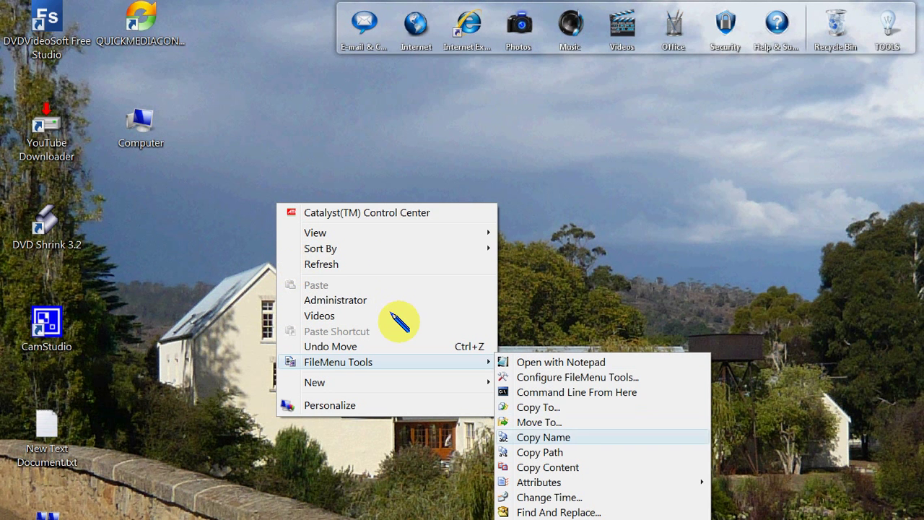
{"action": "key", "text": "Down"}
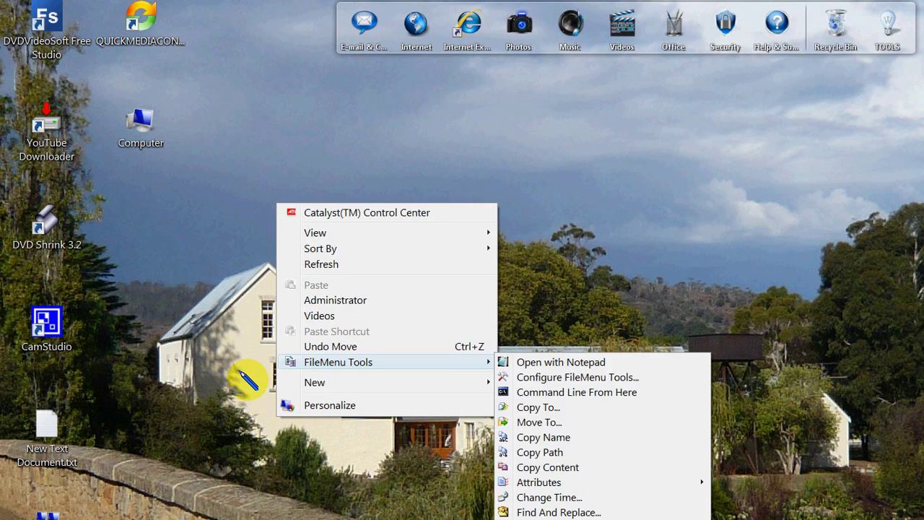
{"action": "key", "text": "Return"}
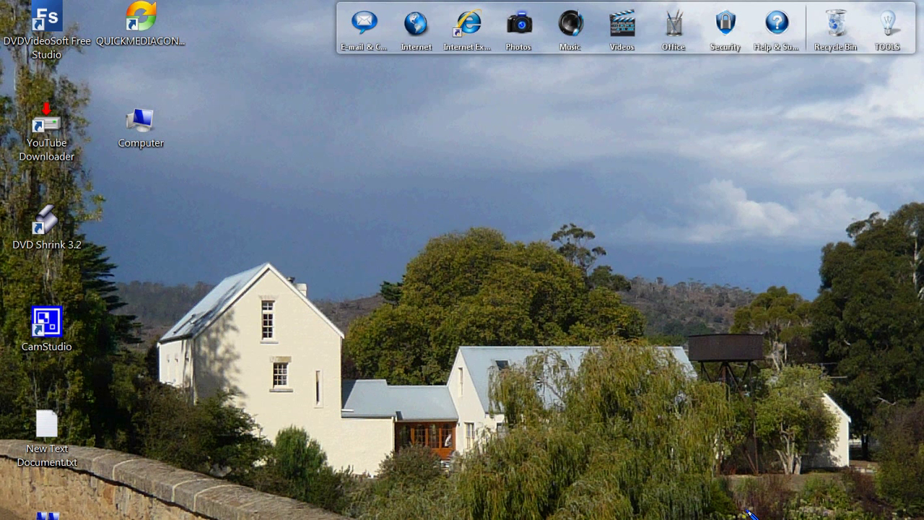
Launch regedit from the Run prompt and scroll back up to HKEY_CLASSES_ROOT.
{"action": "key", "text": "super+r"}
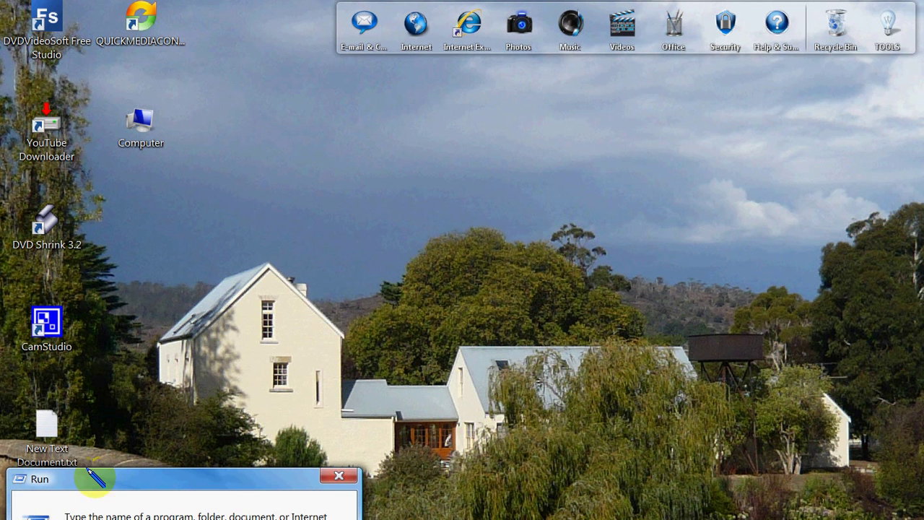
{"action": "key", "text": "Return"}
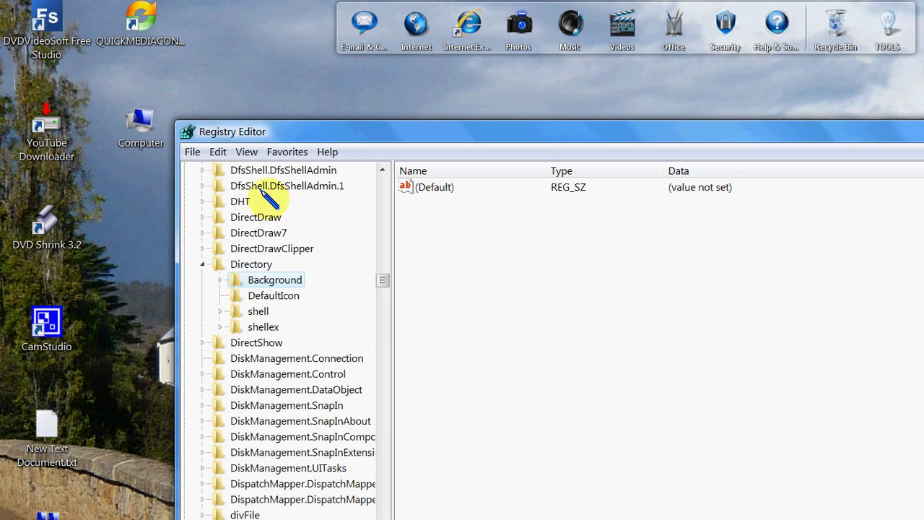
{"action": "scroll", "coordinate": [285, 206], "scroll_direction": "up", "scroll_amount": 20}
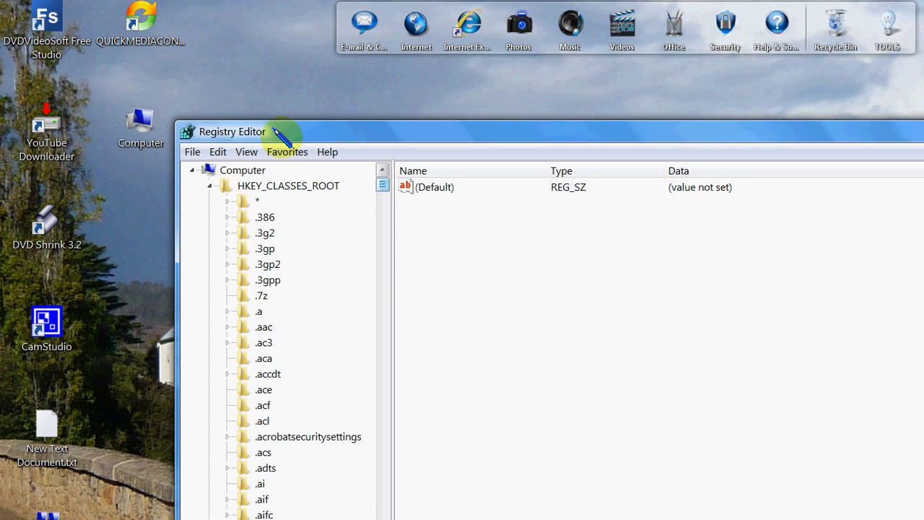
Go to HKEY_CLASSES_ROOT and scroll its key list down to the Directory key.
{"action": "key", "text": "Home"}
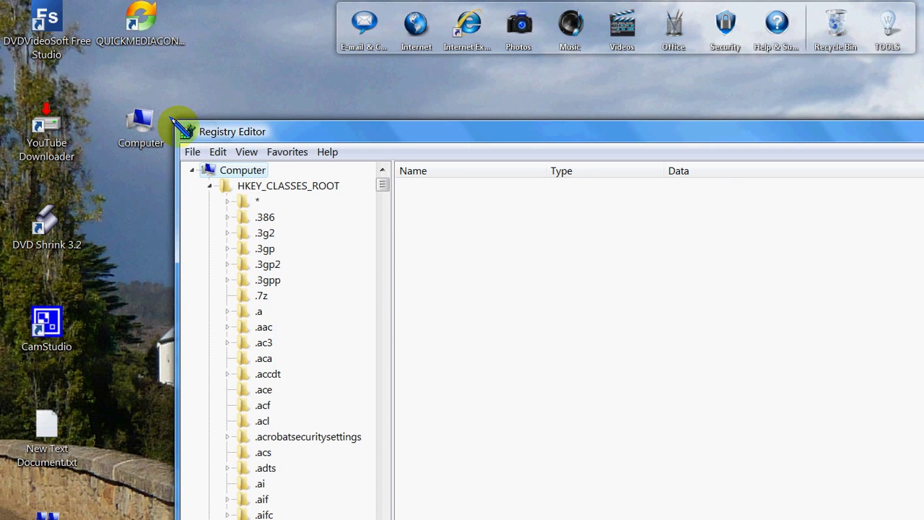
{"action": "key", "text": "Down"}
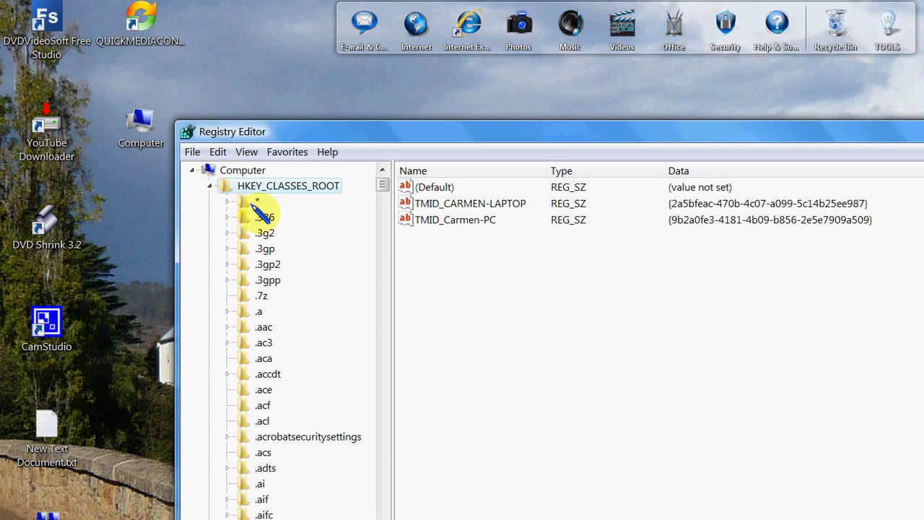
{"action": "scroll", "coordinate": [285, 145], "scroll_direction": "down", "scroll_amount": 10}
{"action": "scroll", "coordinate": [285, 159], "scroll_direction": "down", "scroll_amount": 10}
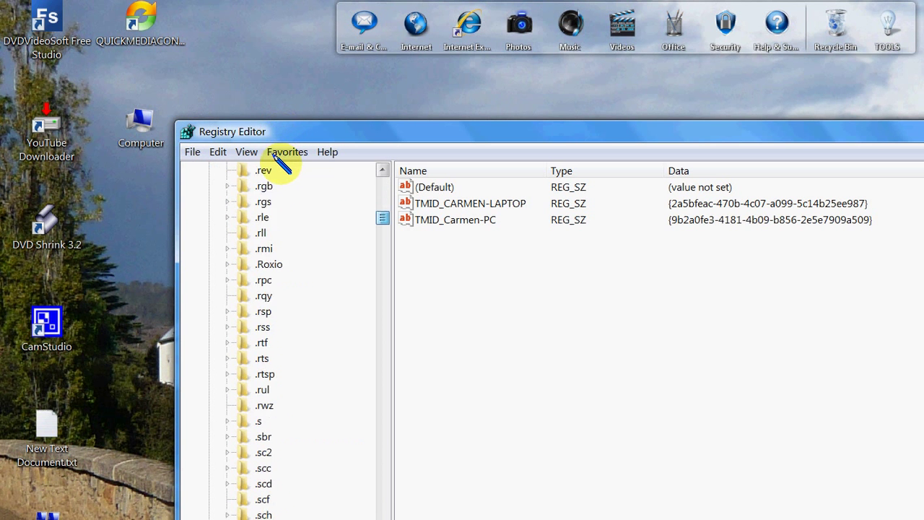
{"action": "scroll", "coordinate": [278, 170], "scroll_direction": "down", "scroll_amount": 10}
{"action": "scroll", "coordinate": [284, 177], "scroll_direction": "down", "scroll_amount": 5}
{"action": "scroll", "coordinate": [274, 179], "scroll_direction": "down", "scroll_amount": 10}
{"action": "scroll", "coordinate": [274, 186], "scroll_direction": "down", "scroll_amount": 10}
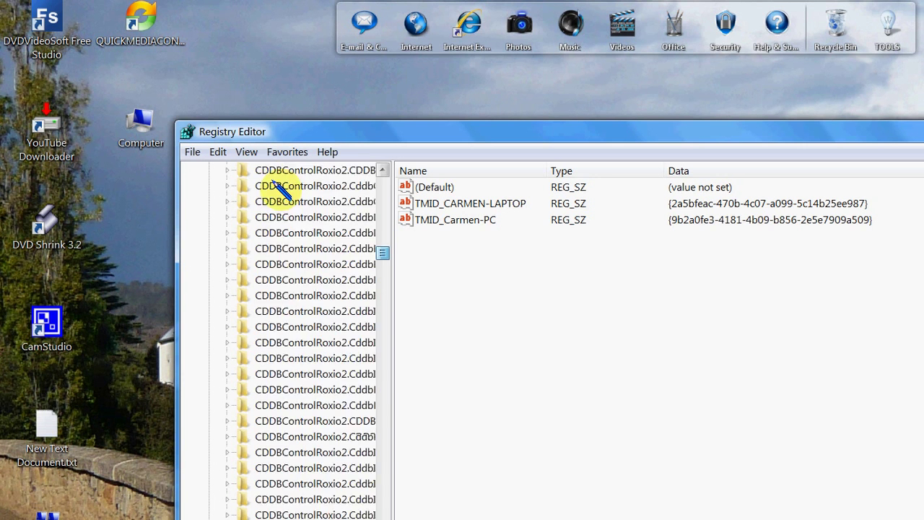
{"action": "scroll", "coordinate": [268, 187], "scroll_direction": "down", "scroll_amount": 10}
{"action": "scroll", "coordinate": [274, 189], "scroll_direction": "down", "scroll_amount": 10}
{"action": "scroll", "coordinate": [274, 192], "scroll_direction": "down", "scroll_amount": 10}
{"action": "scroll", "coordinate": [277, 202], "scroll_direction": "down", "scroll_amount": 10}
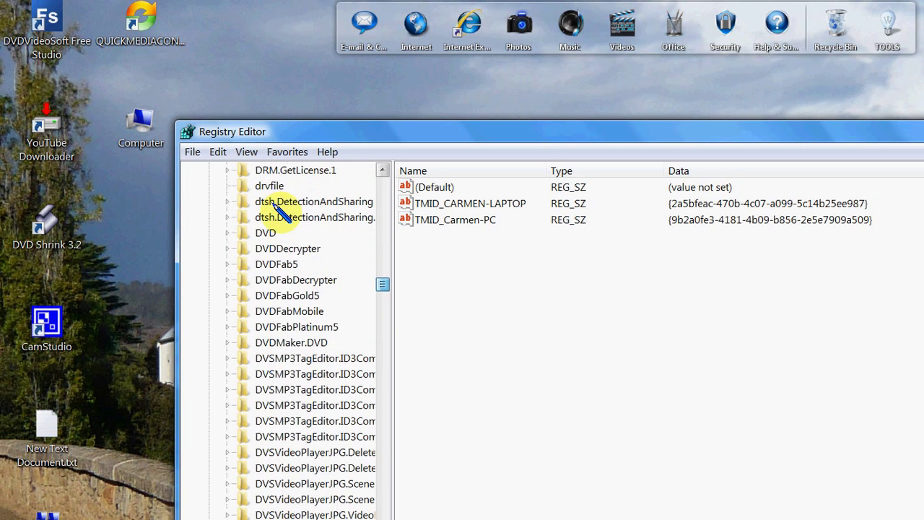
{"action": "scroll", "coordinate": [277, 199], "scroll_direction": "up", "scroll_amount": 10}
{"action": "scroll", "coordinate": [279, 205], "scroll_direction": "up", "scroll_amount": 10}
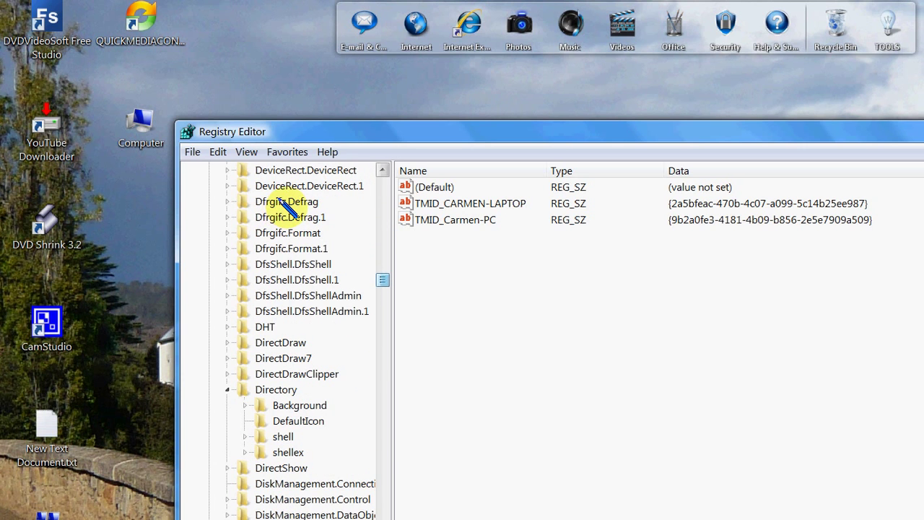
Expand Directory\Background and select its shell key.
{"action": "key", "text": "Up"}
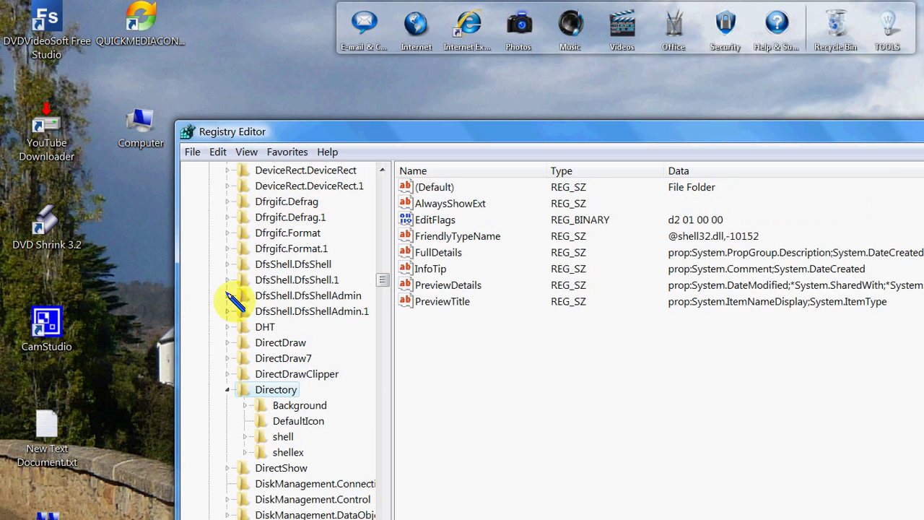
{"action": "key", "text": "Down"}
{"action": "key", "text": "Right"}
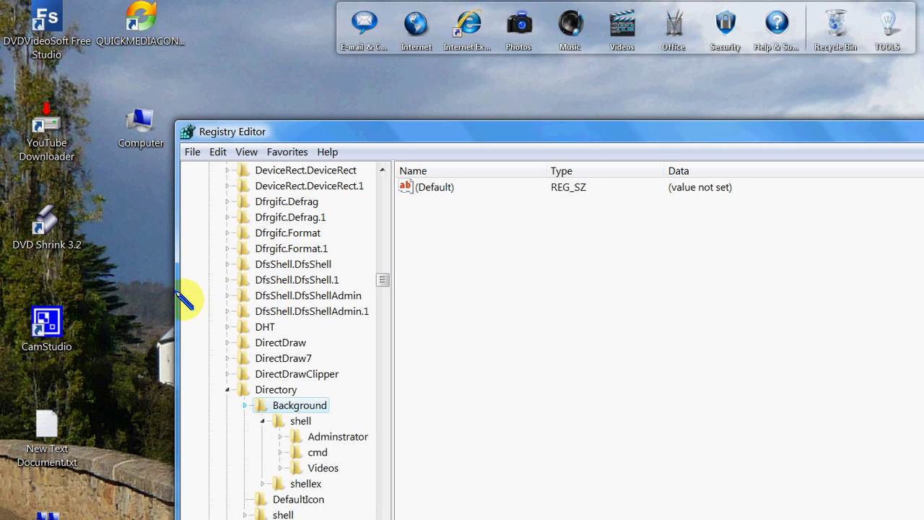
{"action": "key", "text": "Down"}
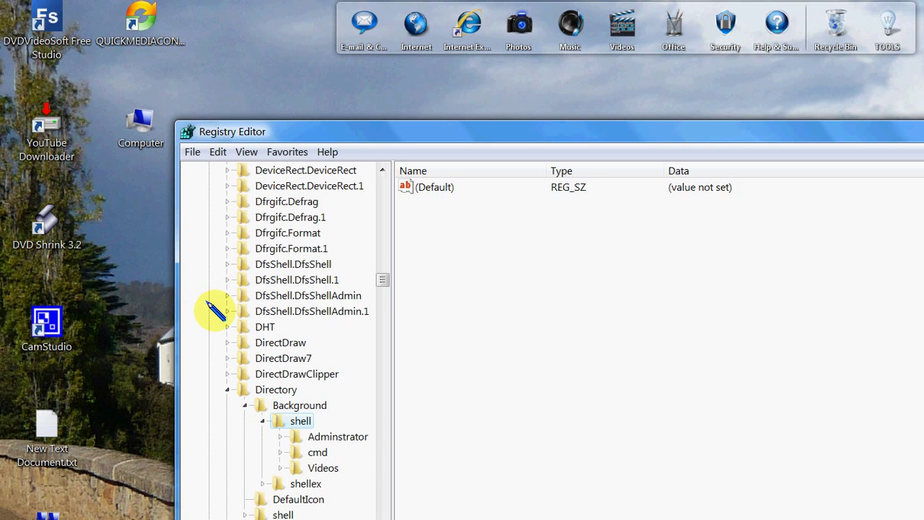
Create a new key named Office under Directory\Background\shell.
{"action": "key", "text": "shift+F10"}
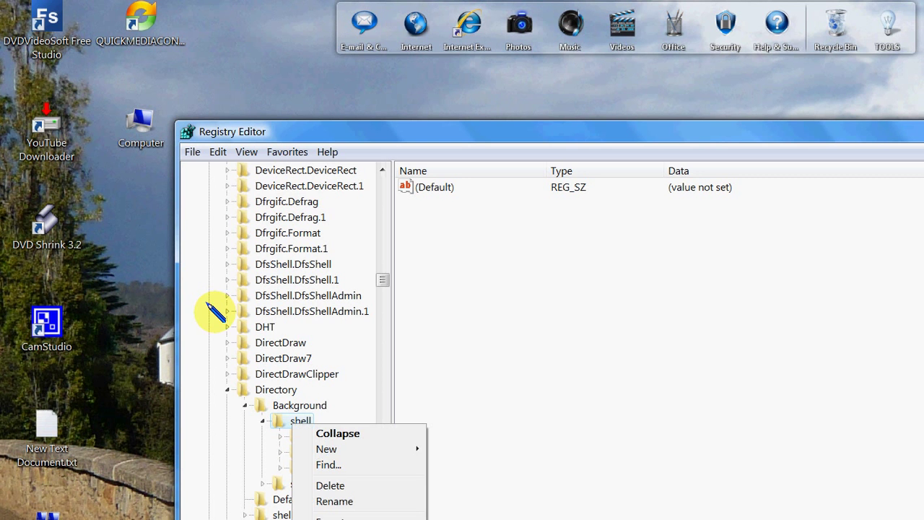
{"action": "key", "text": "Down"}
{"action": "key", "text": "Down"}
{"action": "key", "text": "Right"}
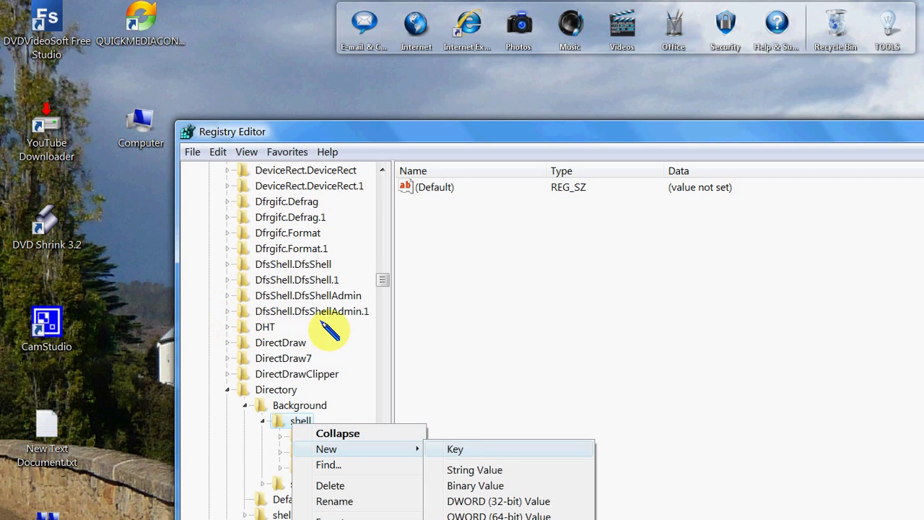
{"action": "key", "text": "Return"}
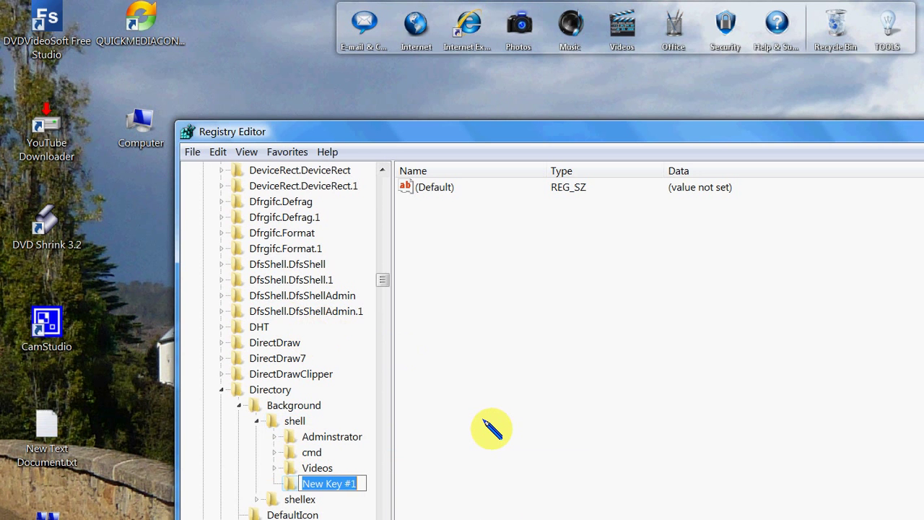
{"action": "type", "text": "O"}
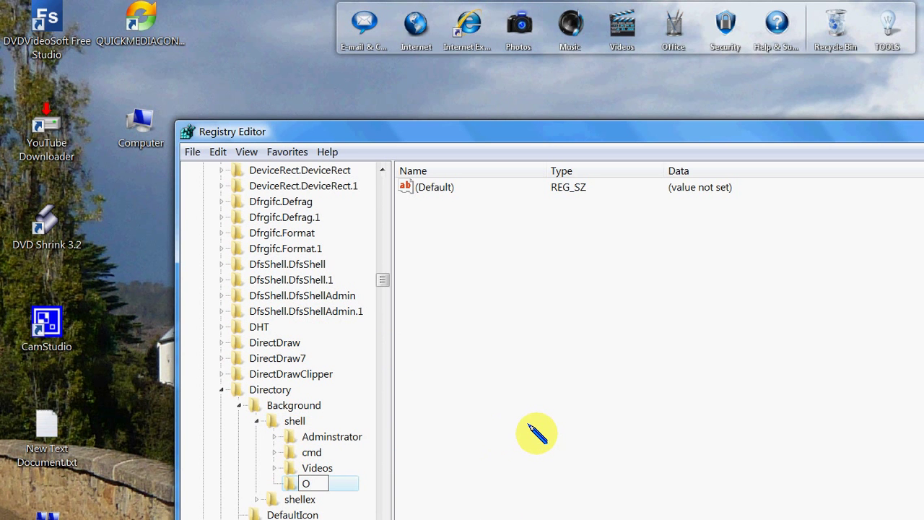
{"action": "type", "text": "ffice"}
{"action": "key", "text": "Return"}
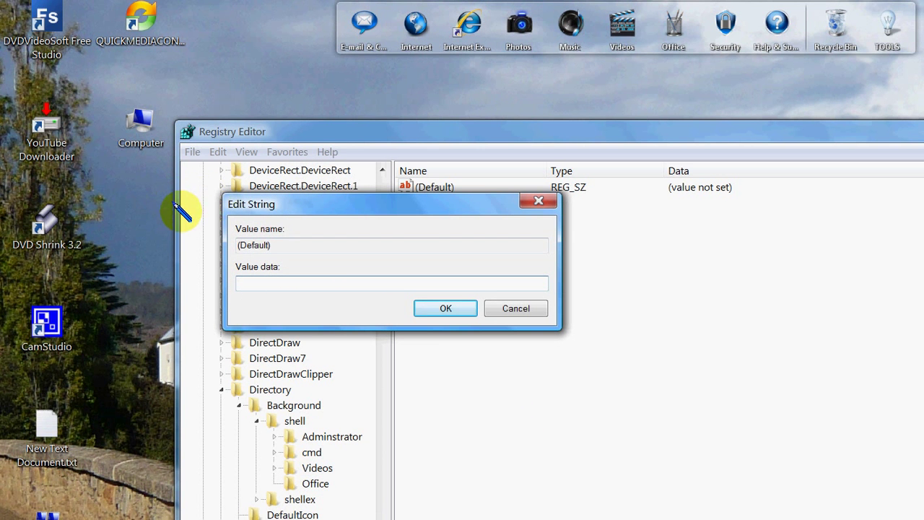
Enter Office as the Office key's (Default) value data, then move the window up-left.
{"action": "type", "text": "0"}
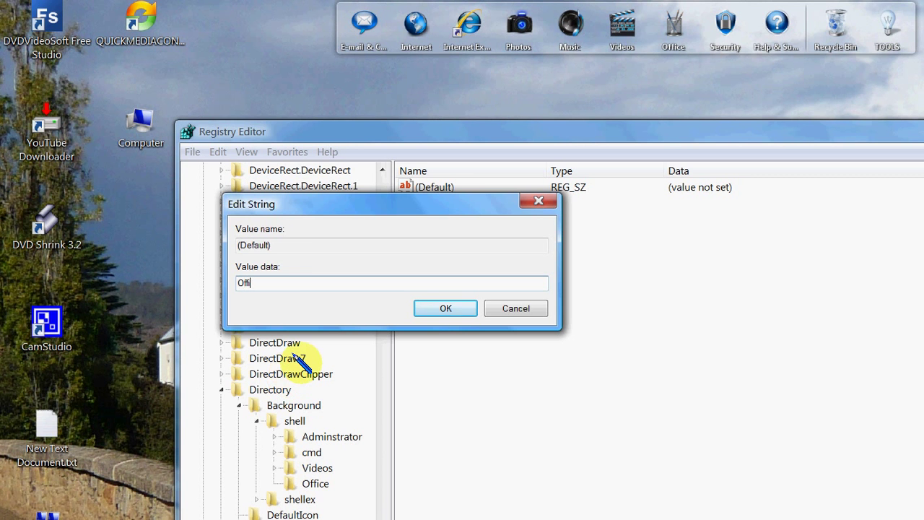
{"action": "key", "text": "Return"}
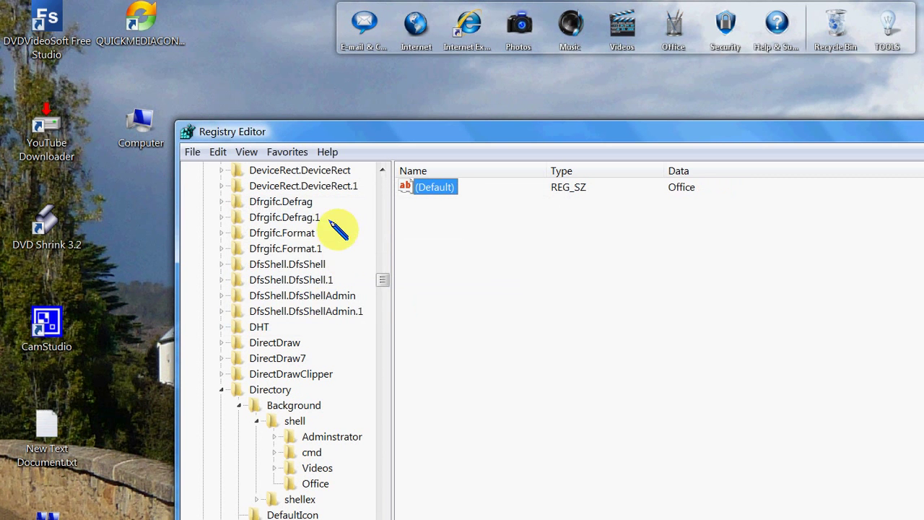
{"action": "left_click", "coordinate": [216, 351]}
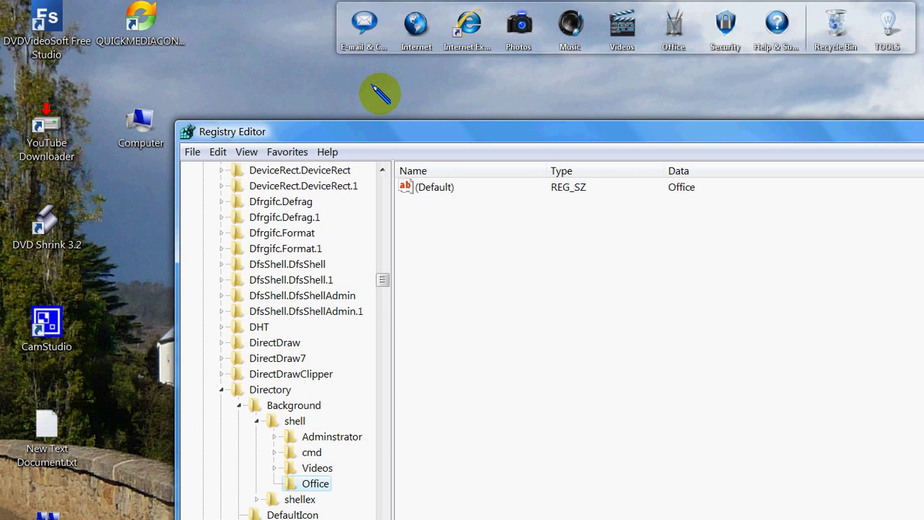
{"action": "left_click_drag", "start_coordinate": [380, 131], "coordinate": [306, 5]}
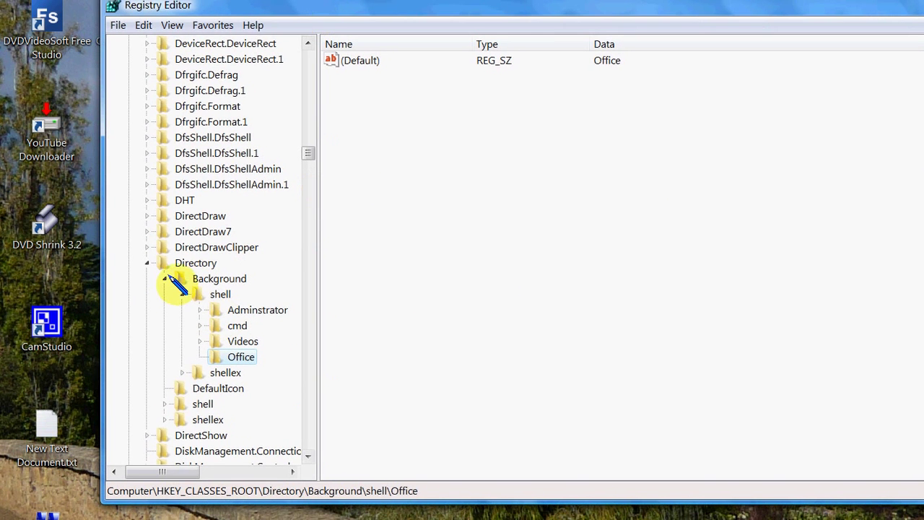
Create a subkey named Command under the Office key.
{"action": "key", "text": "shift+F10"}
{"action": "key", "text": "Down"}
{"action": "key", "text": "Right"}
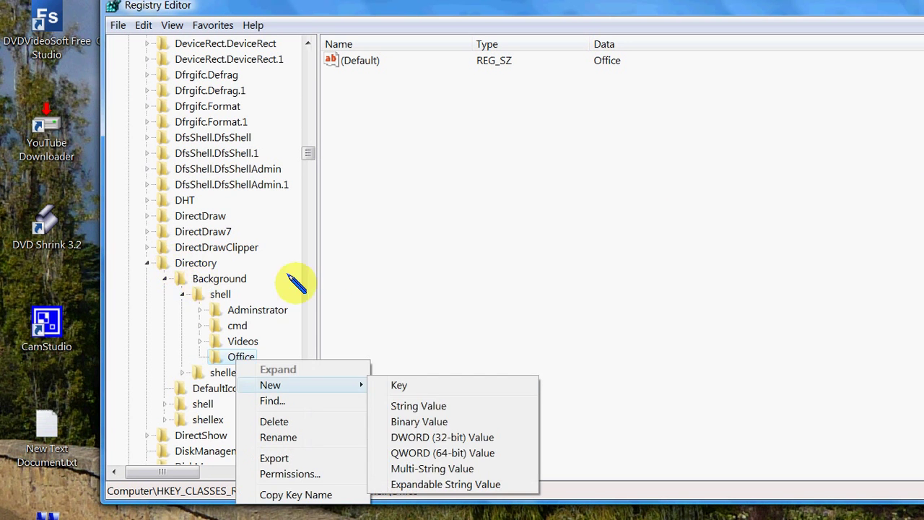
{"action": "key", "text": "Return"}
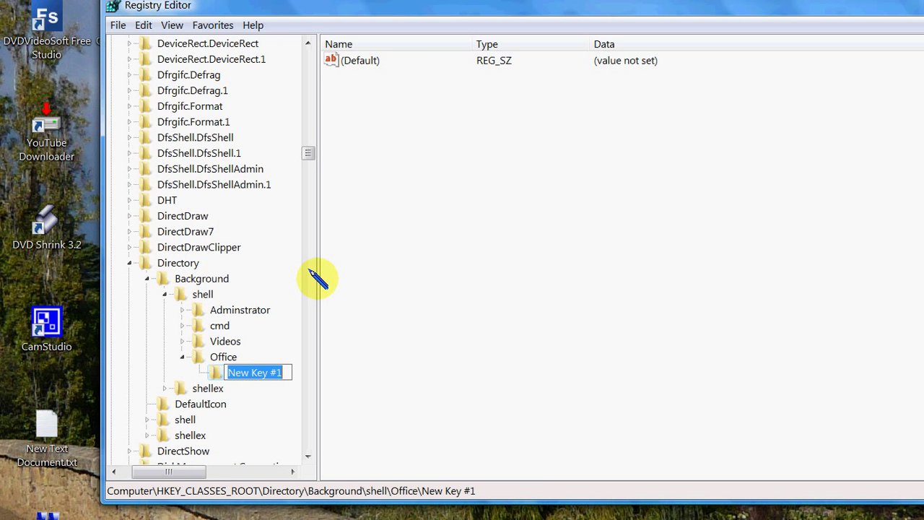
{"action": "type", "text": "Comma"}
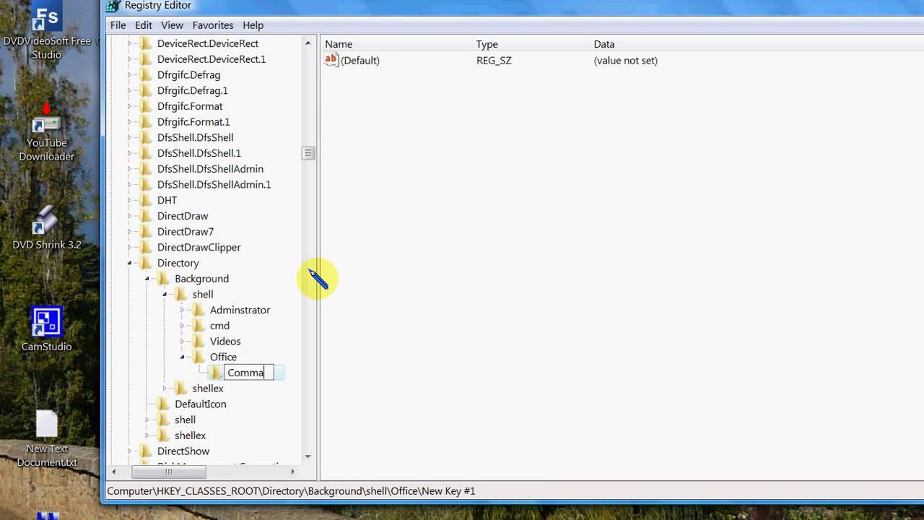
{"action": "type", "text": "nd"}
{"action": "key", "text": "Return"}
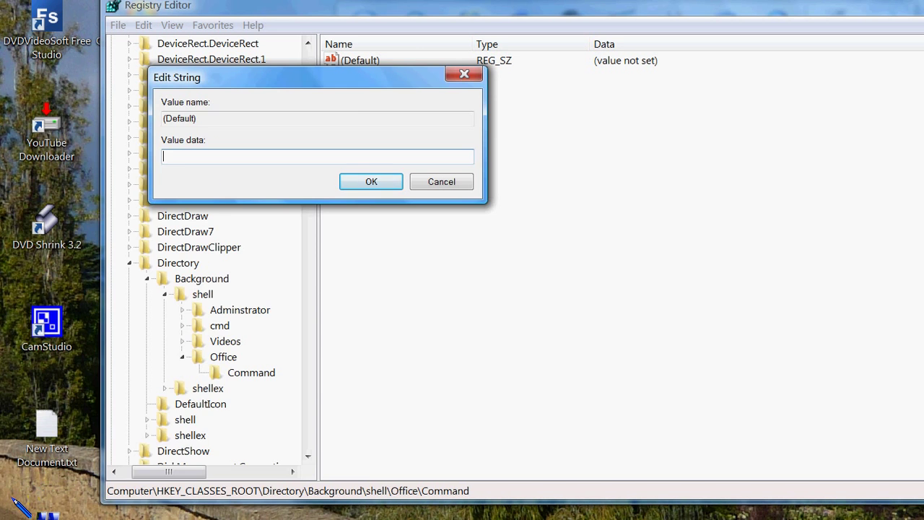
Copy the Start Menu's Microsoft Office folder path with FileMenu Tools > Copy Path.
{"action": "left_click", "coordinate": [13, 501]}
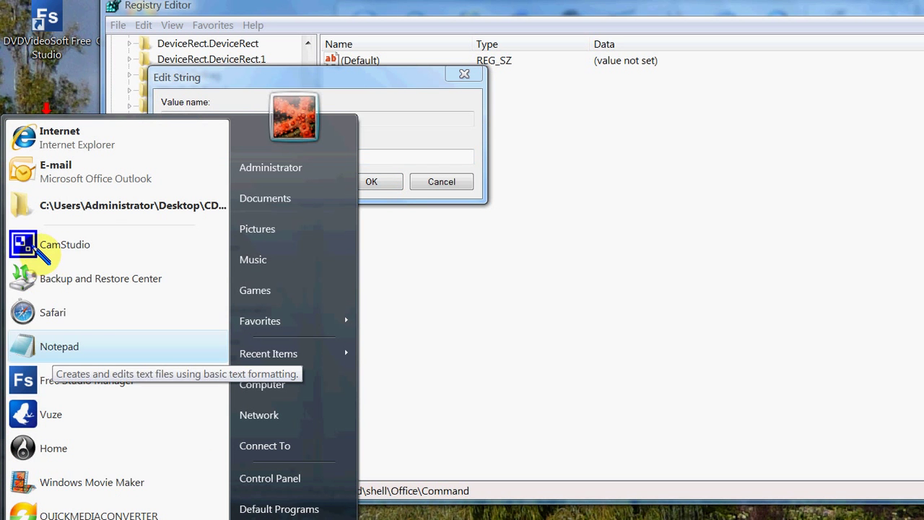
{"action": "left_click", "coordinate": [43, 516]}
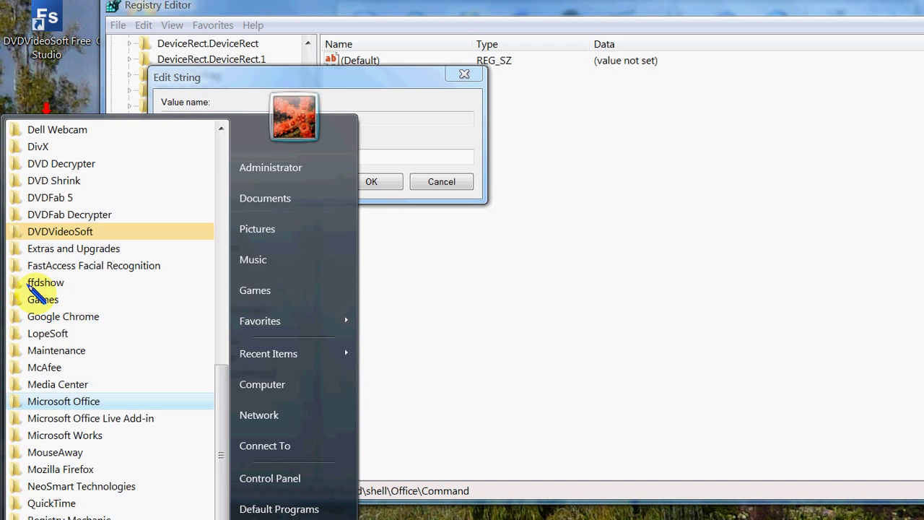
{"action": "key", "text": "Return"}
{"action": "key", "text": "shift+F10"}
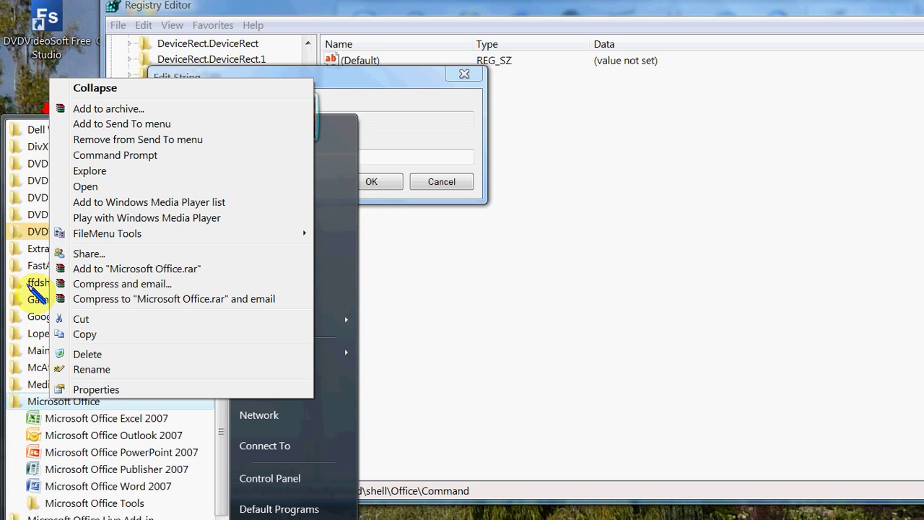
{"action": "key", "text": "Up"}
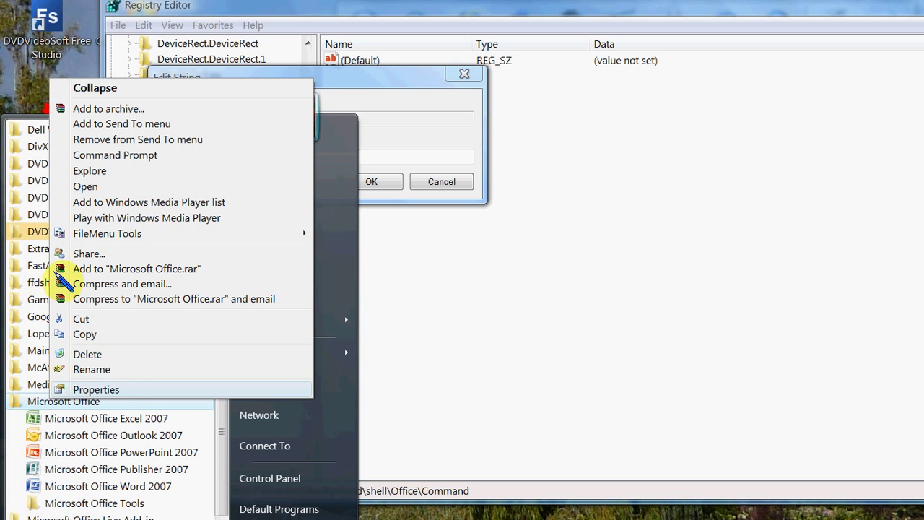
{"action": "key", "text": "Up"}
{"action": "key", "text": "Up"}
{"action": "key", "text": "Up"}
{"action": "key", "text": "Up"}
{"action": "key", "text": "Right"}
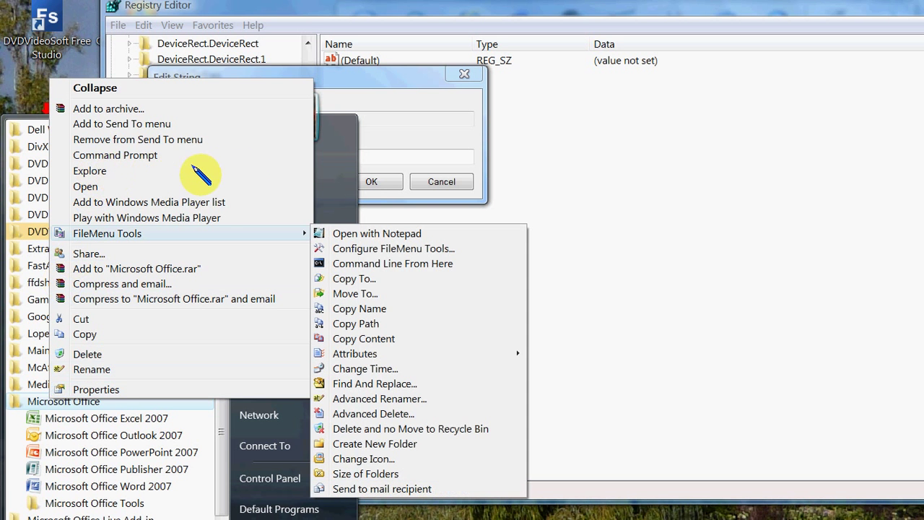
{"action": "key", "text": "Down"}
{"action": "key", "text": "Down"}
{"action": "key", "text": "Down"}
{"action": "key", "text": "Down"}
{"action": "key", "text": "Down"}
{"action": "key", "text": "Down"}
{"action": "key", "text": "Down"}
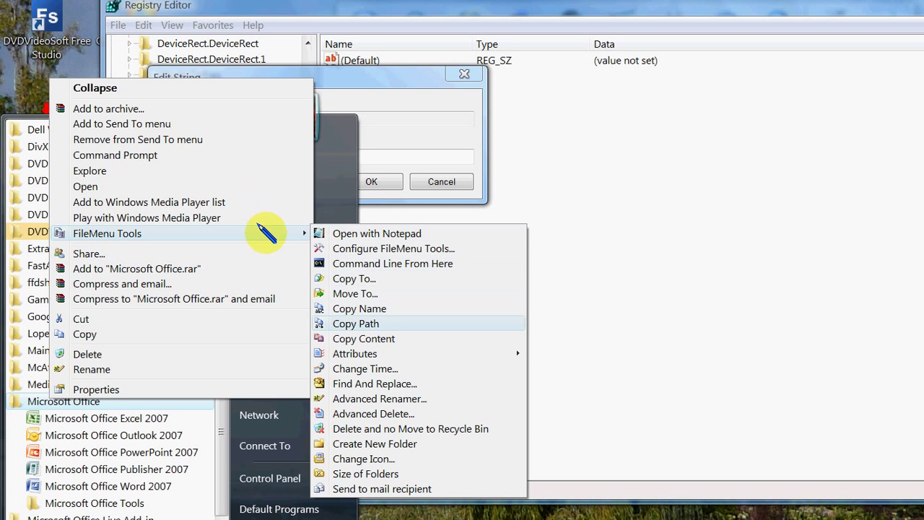
{"action": "key", "text": "Return"}
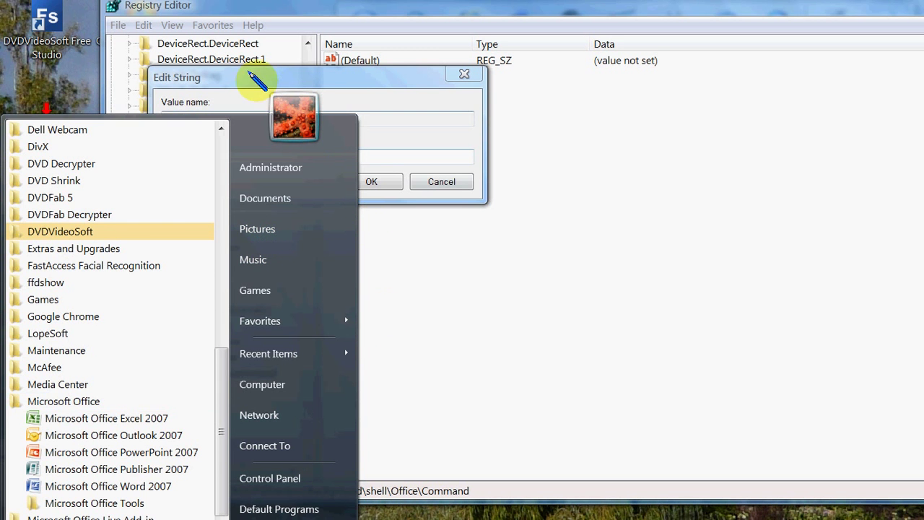
Set the Command key's (Default) value to explorer plus the pasted Microsoft Office folder path.
{"action": "key", "text": "Escape"}
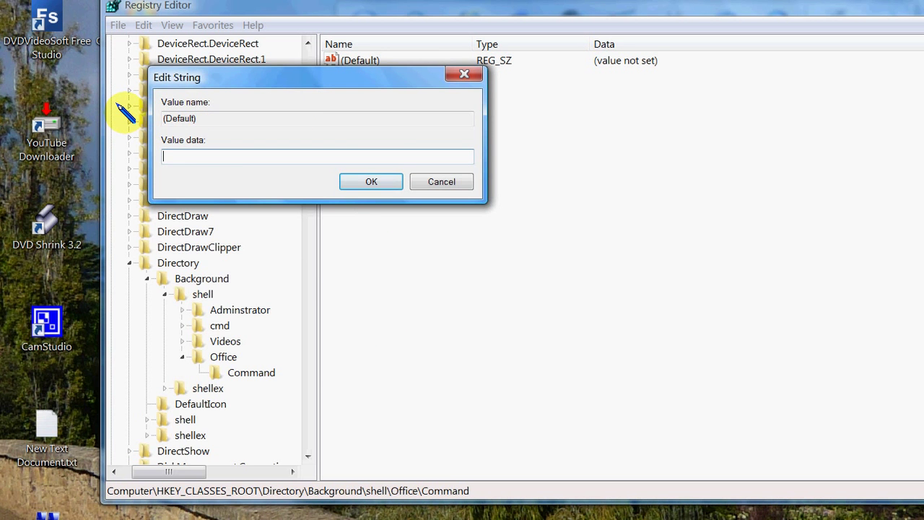
{"action": "key", "text": "shift+F10"}
{"action": "key", "text": "Down"}
{"action": "key", "text": "Down"}
{"action": "key", "text": "Down"}
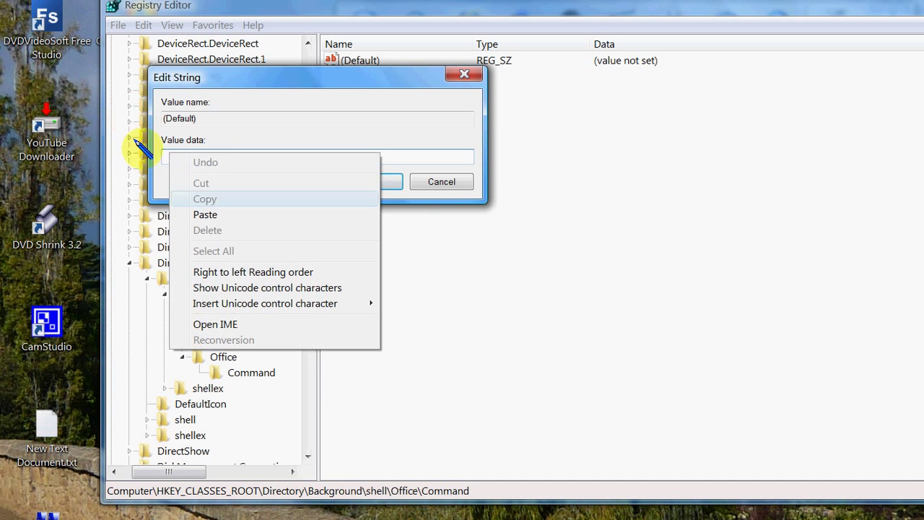
{"action": "key", "text": "Down"}
{"action": "key", "text": "Return"}
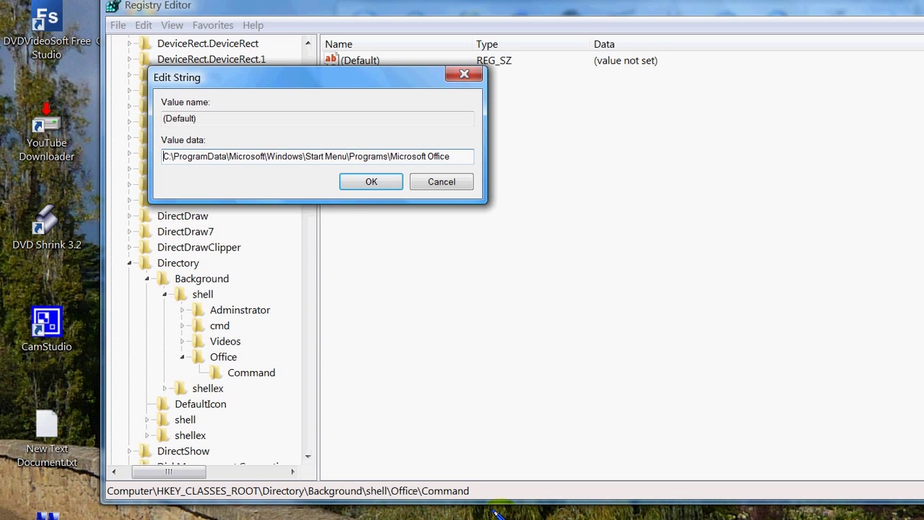
{"action": "type", "text": "ex"}
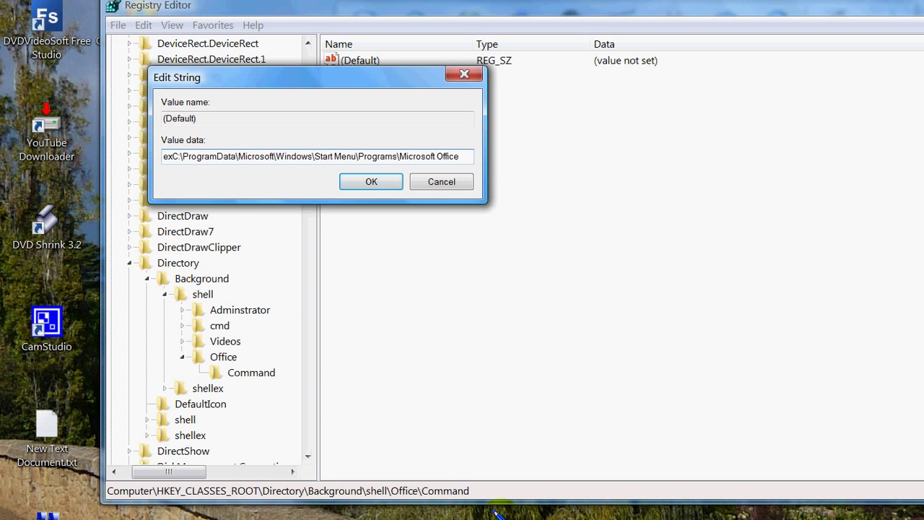
{"action": "type", "text": "plorer"}
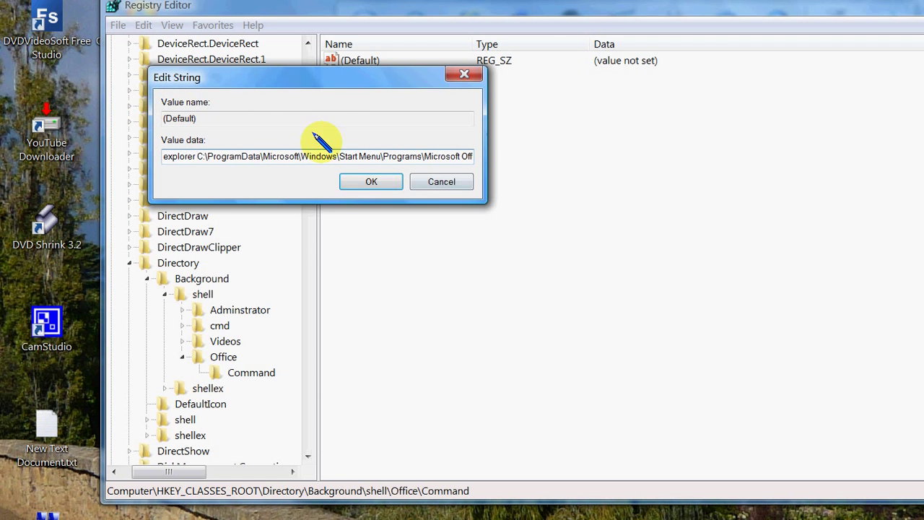
{"action": "key", "text": "Return"}
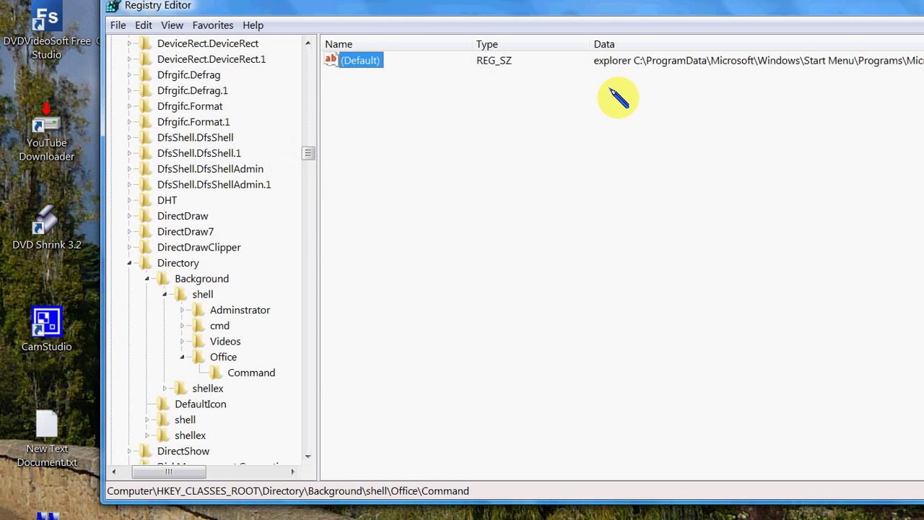
Hide Registry Editor and run the new Office entry from the desktop right-click menu.
{"action": "key", "text": "alt+F4"}
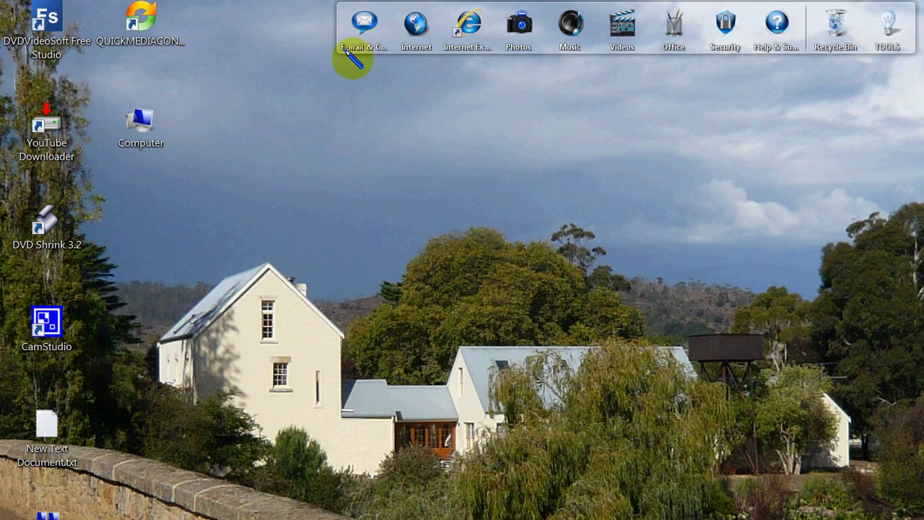
{"action": "right_click", "coordinate": [223, 89]}
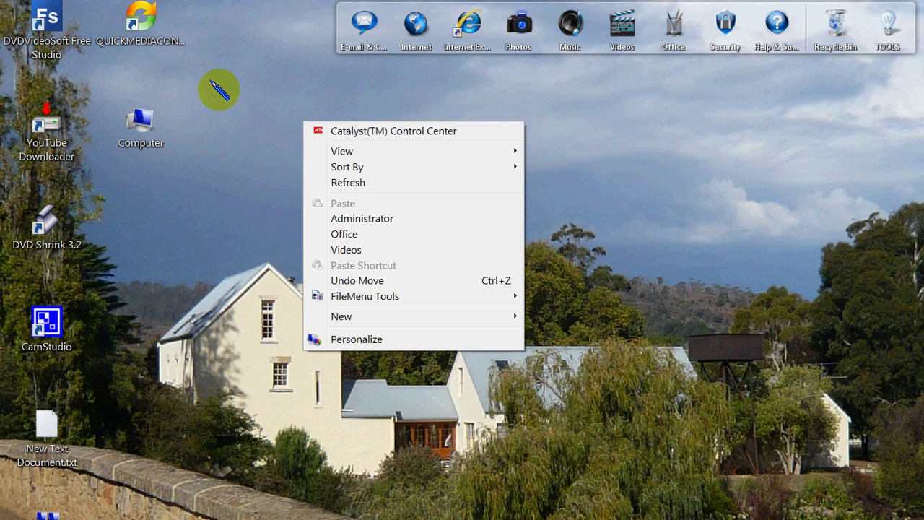
{"action": "key", "text": "Return"}
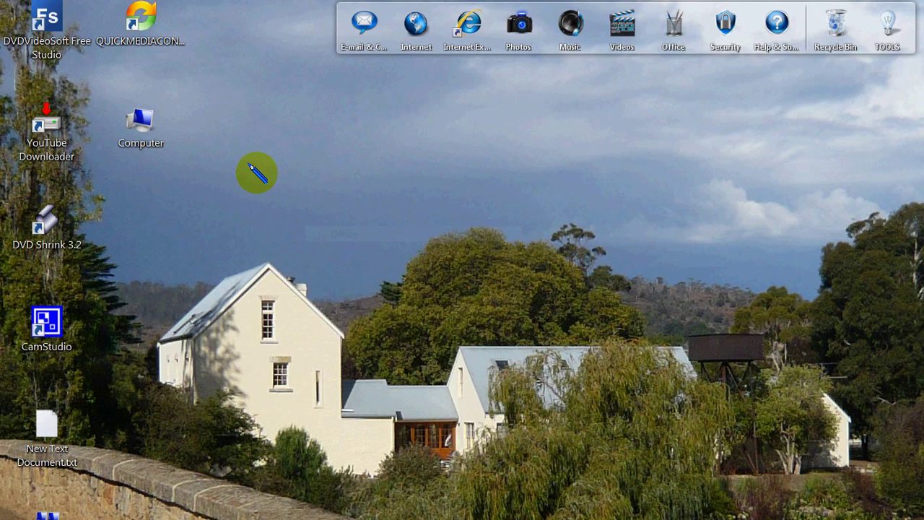